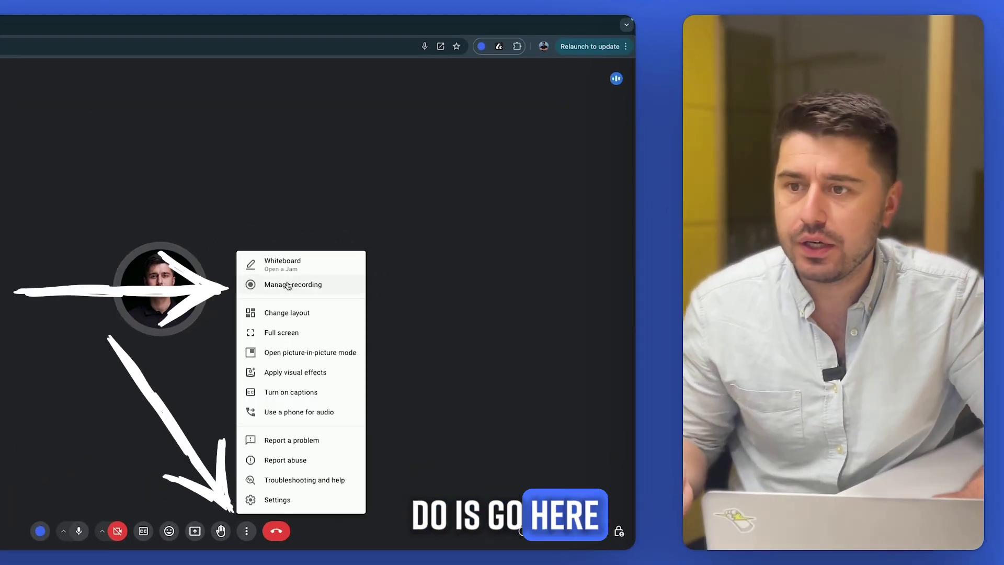
Install the Bluedot: AI Meeting Recorder & Notetaker extension found by searching 'bluedot extension'.
left_click(293, 284)
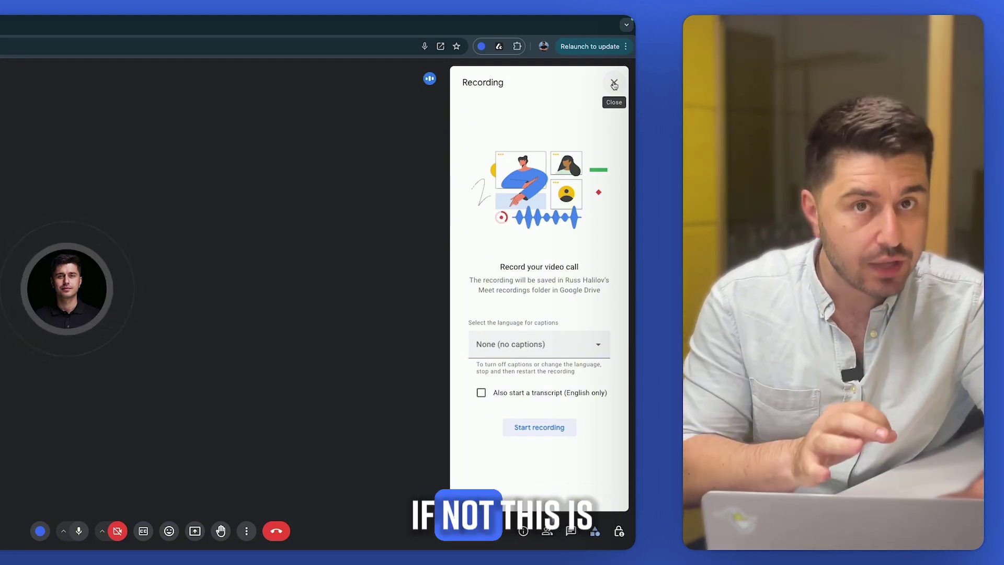
left_click(615, 83)
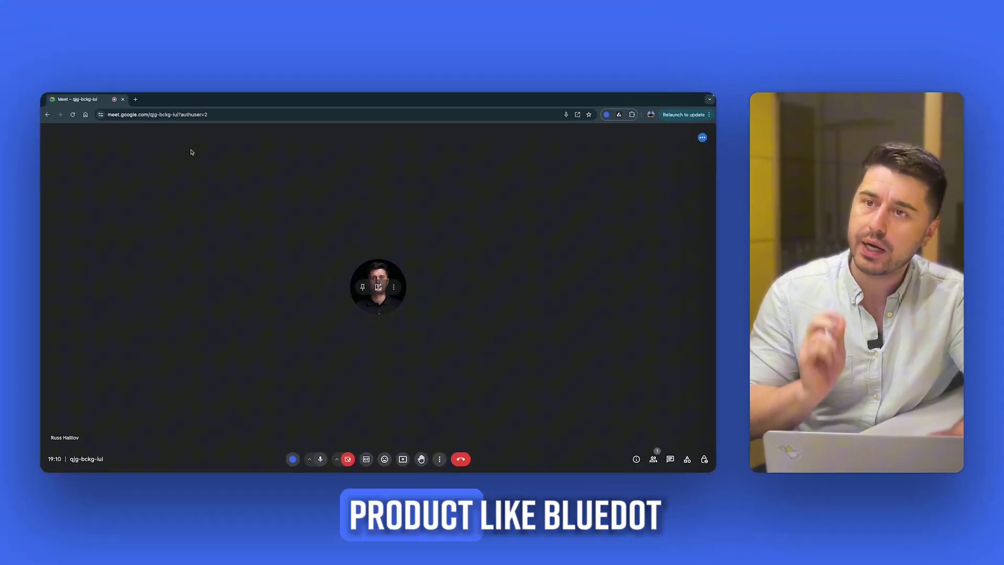
left_click(136, 99)
type("bluedot exten")
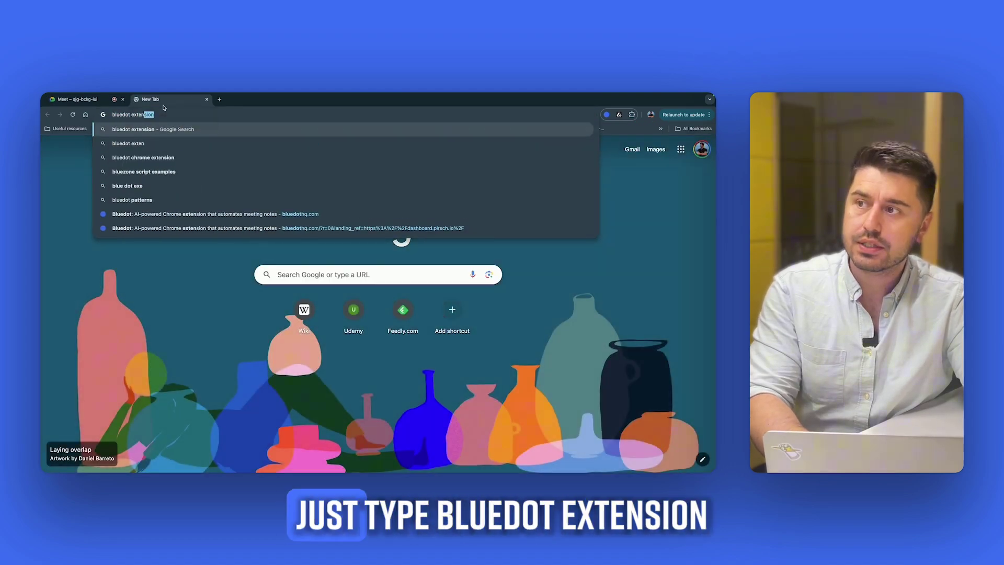
key("Return")
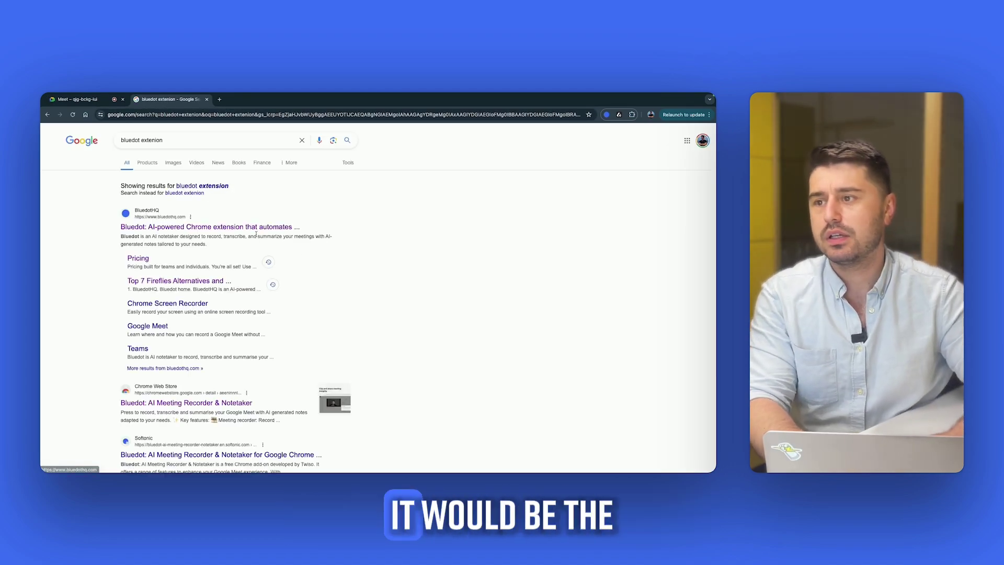
left_click(209, 227)
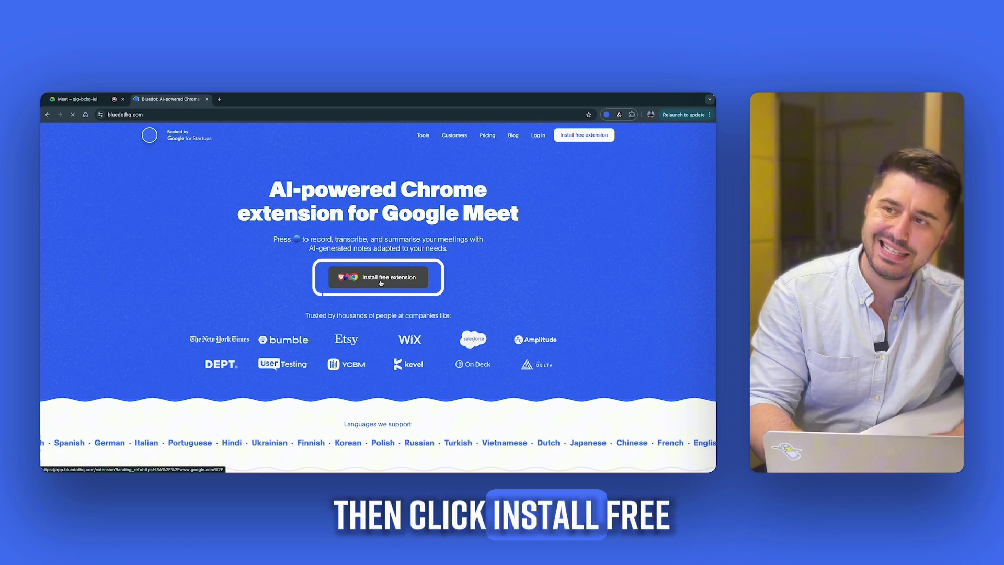
left_click(381, 280)
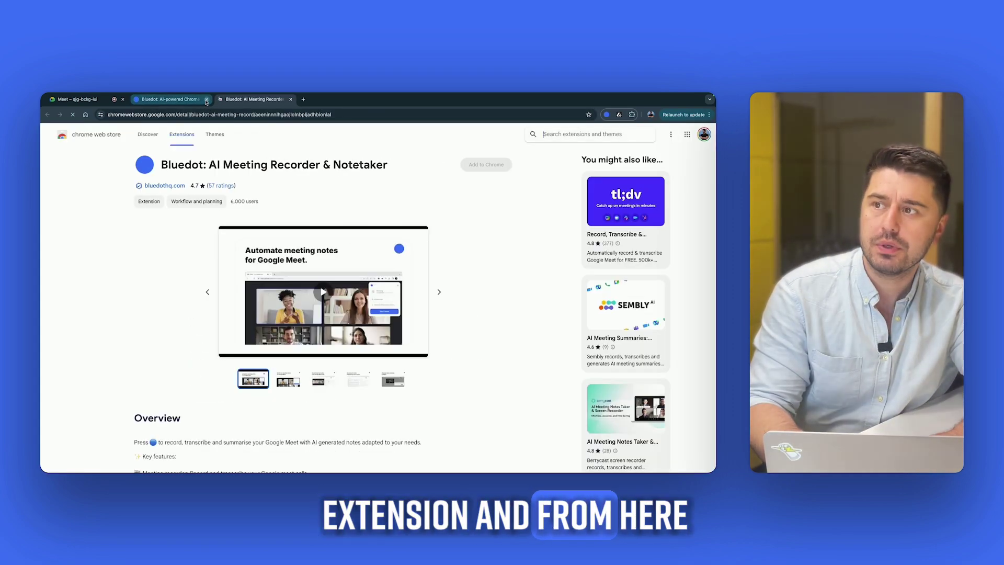
left_click(206, 99)
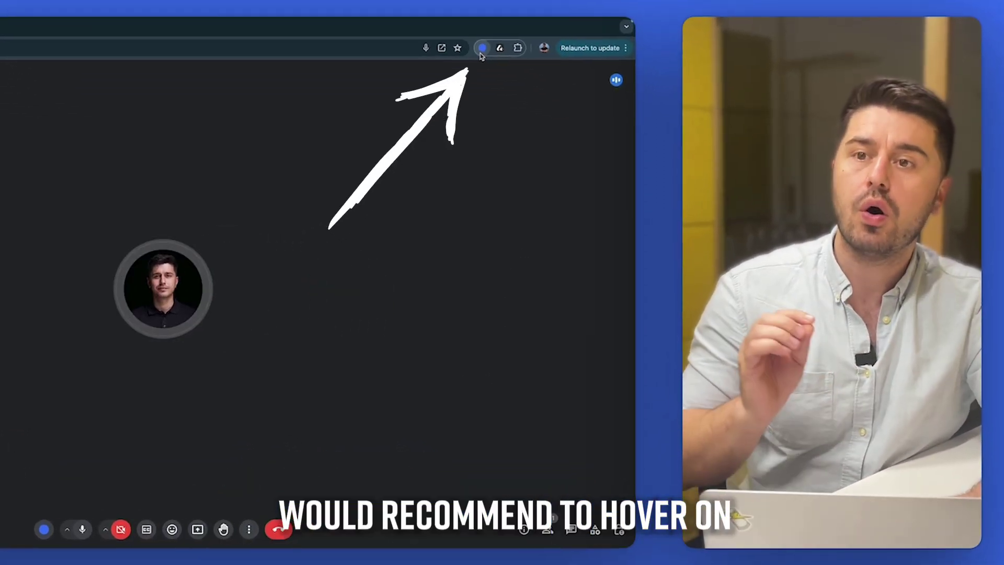
Review the available meeting languages in the Bluedot panel, keeping the current language.
left_click(481, 48)
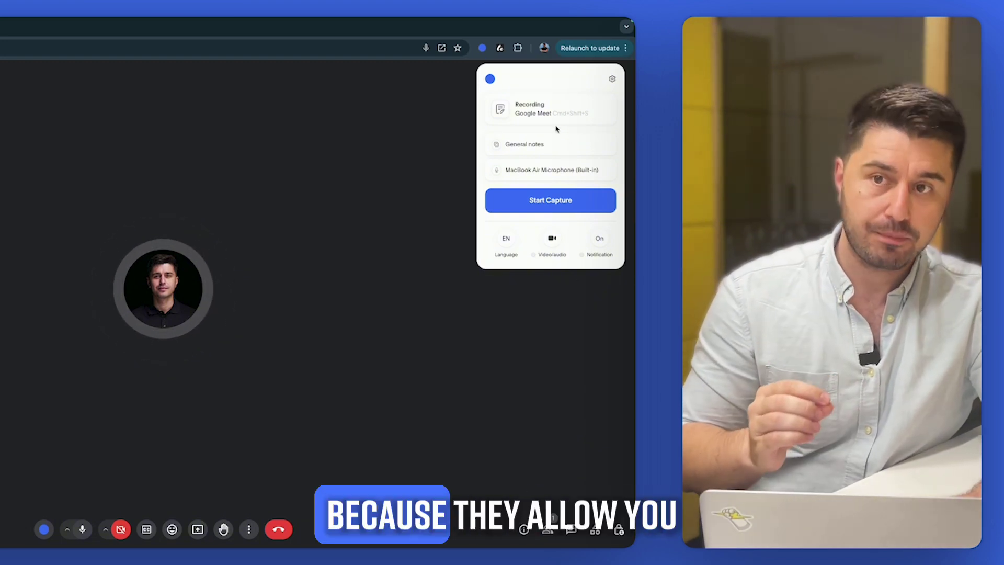
left_click(502, 245)
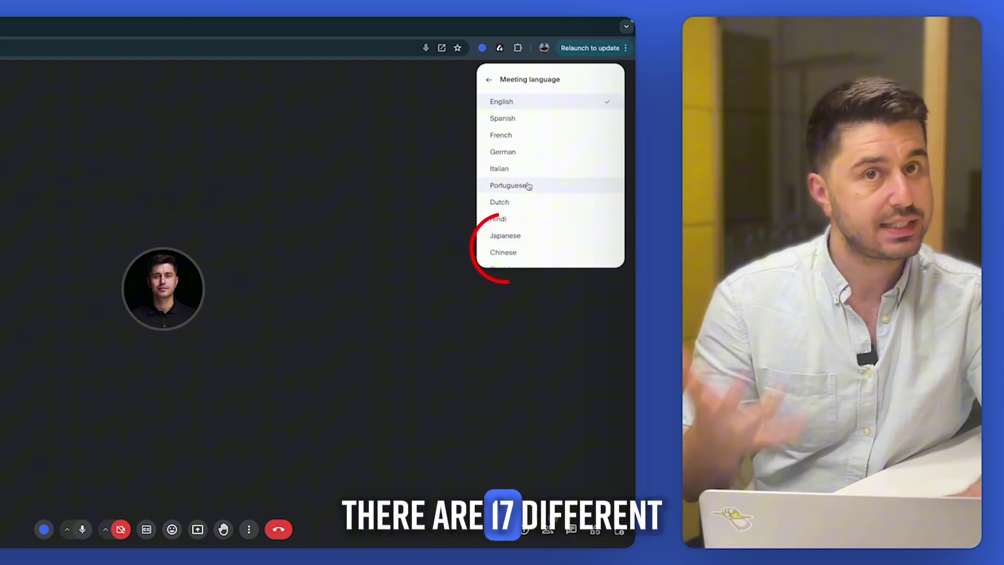
left_click(489, 81)
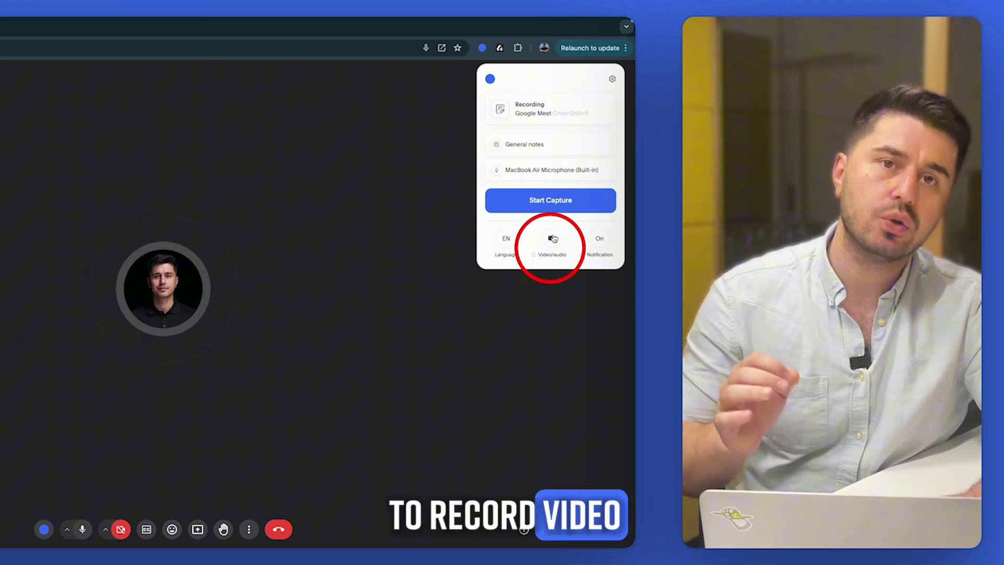
Keep participant recording notification on and start capturing the Meet call.
left_click(600, 241)
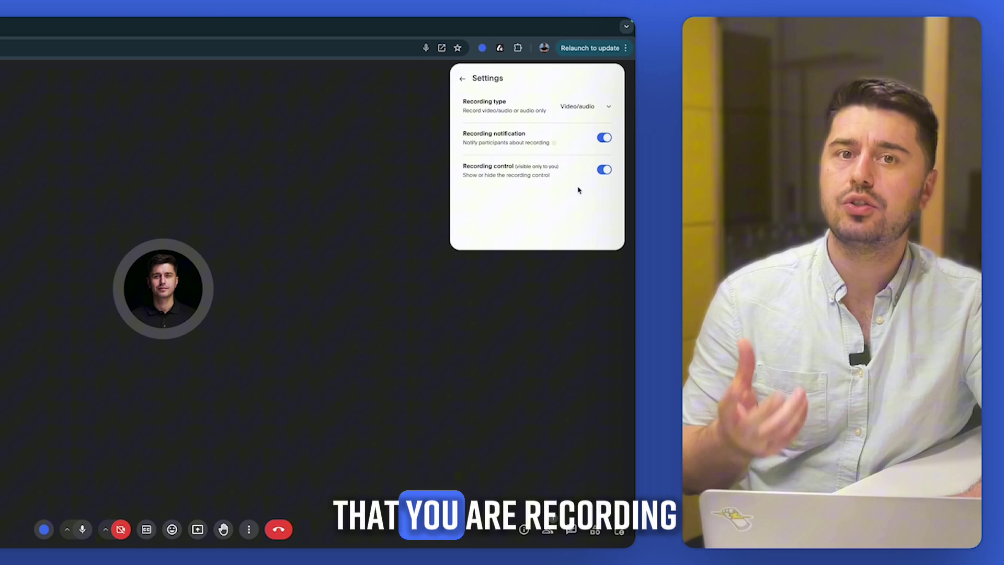
left_click(605, 138)
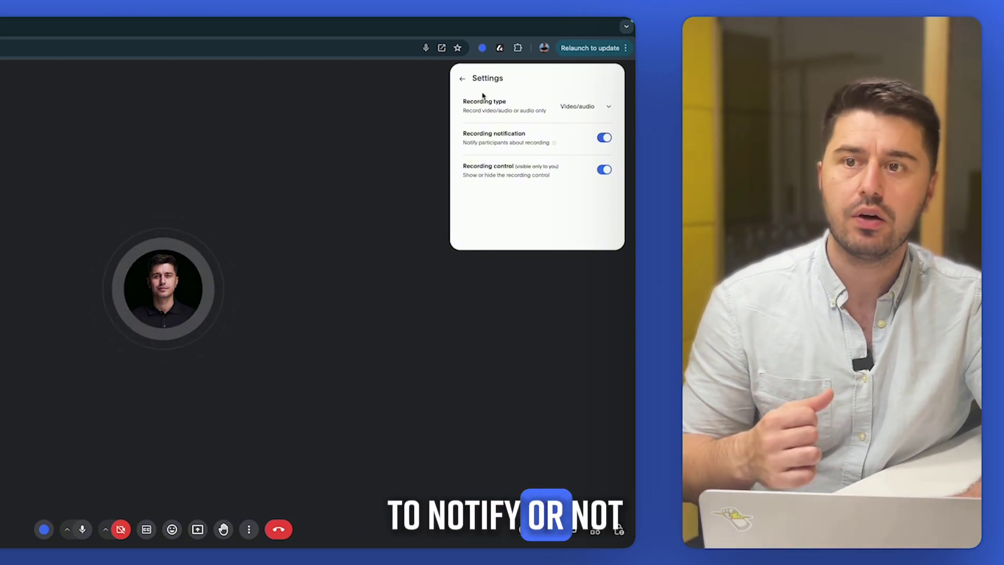
left_click(462, 79)
left_click(571, 207)
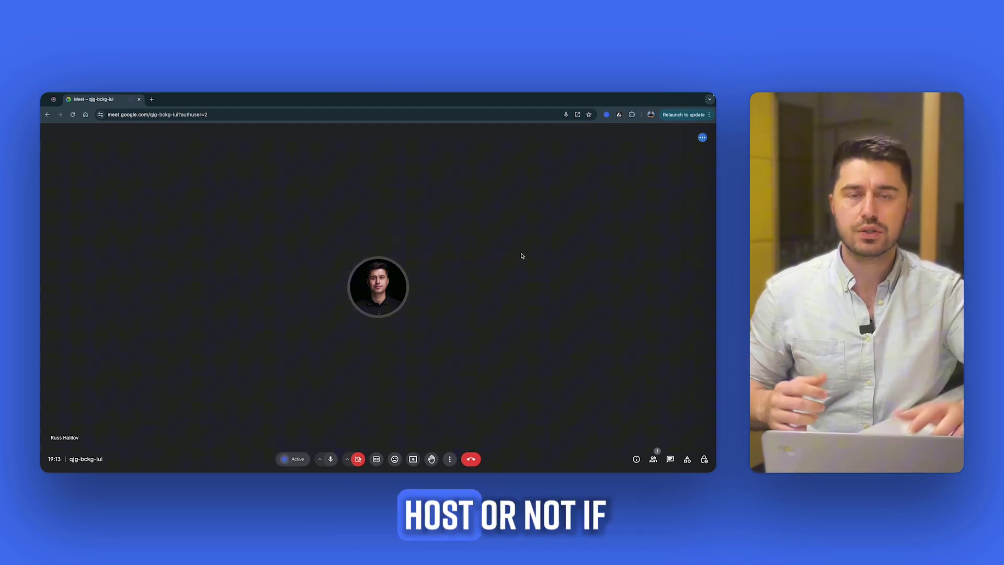
Check the Bluedot recording notice in chat, then leave the call to finish recording.
left_click(670, 460)
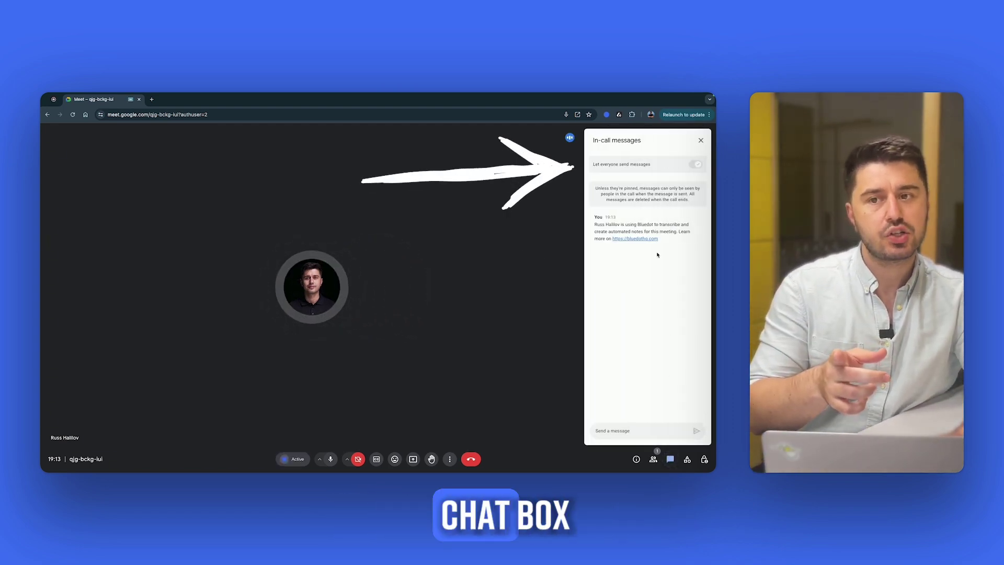
left_click(701, 140)
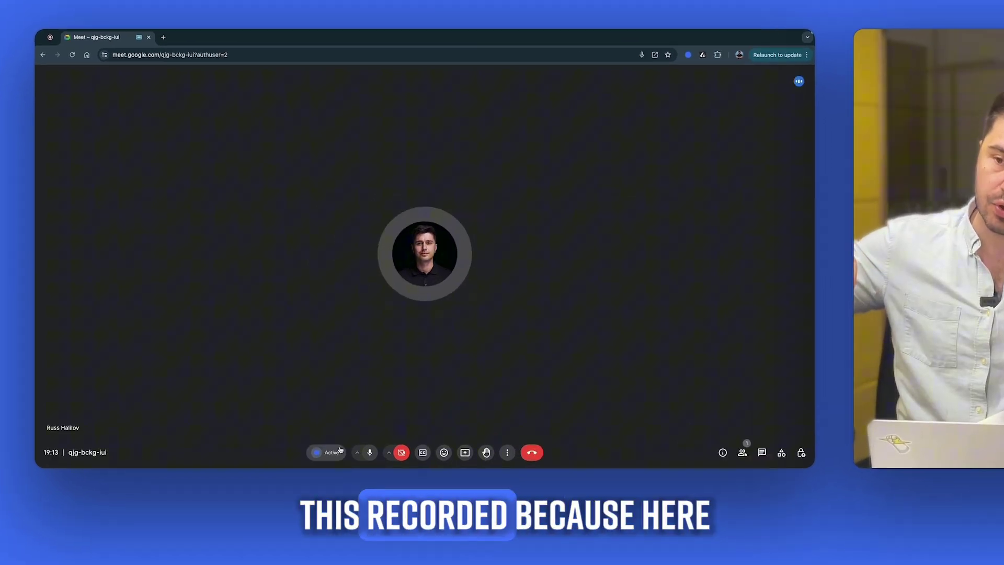
left_click(376, 444)
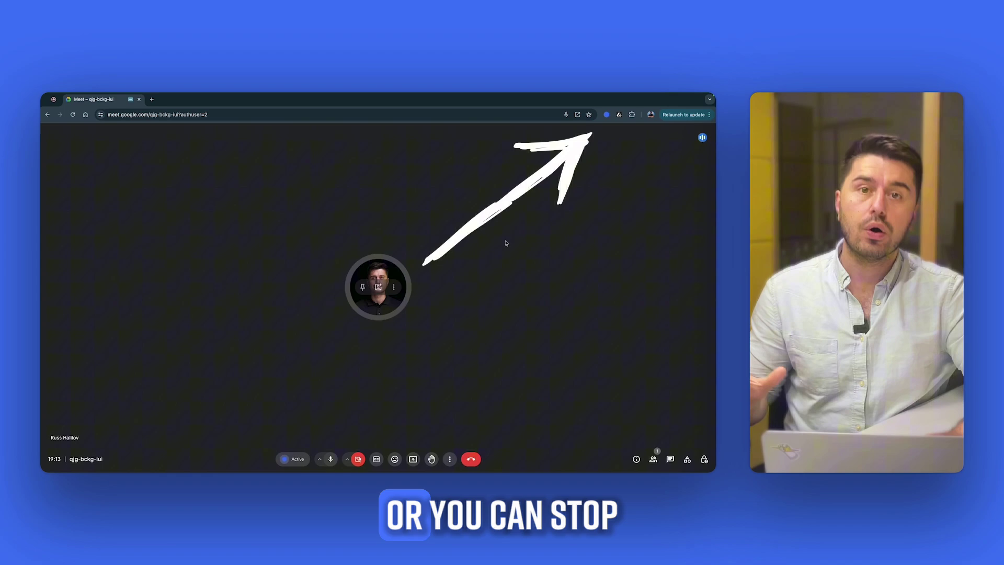
left_click(471, 458)
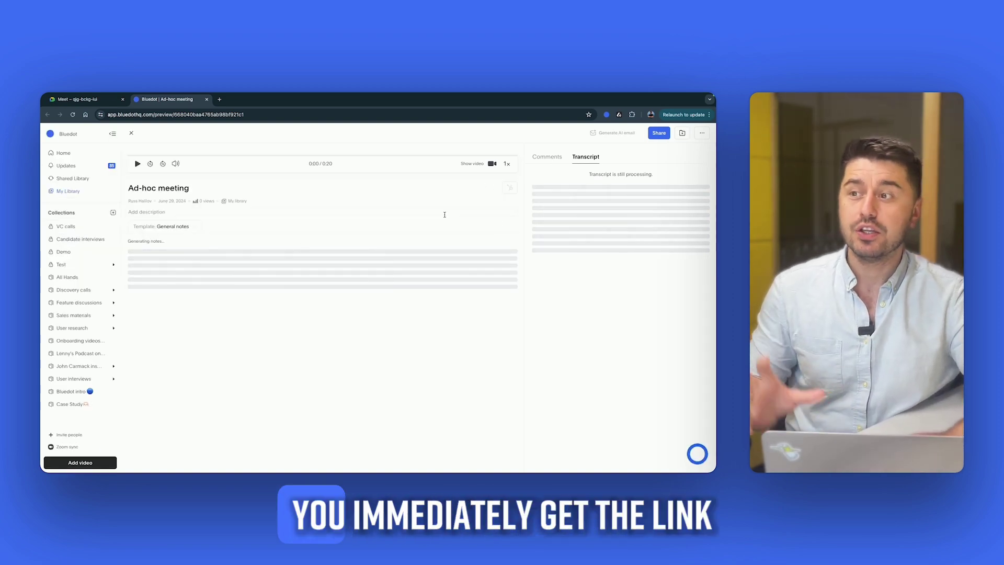
Toggle the video player, browse the All Hands collection, then rejoin the Meet call.
left_click(492, 164)
left_click(504, 163)
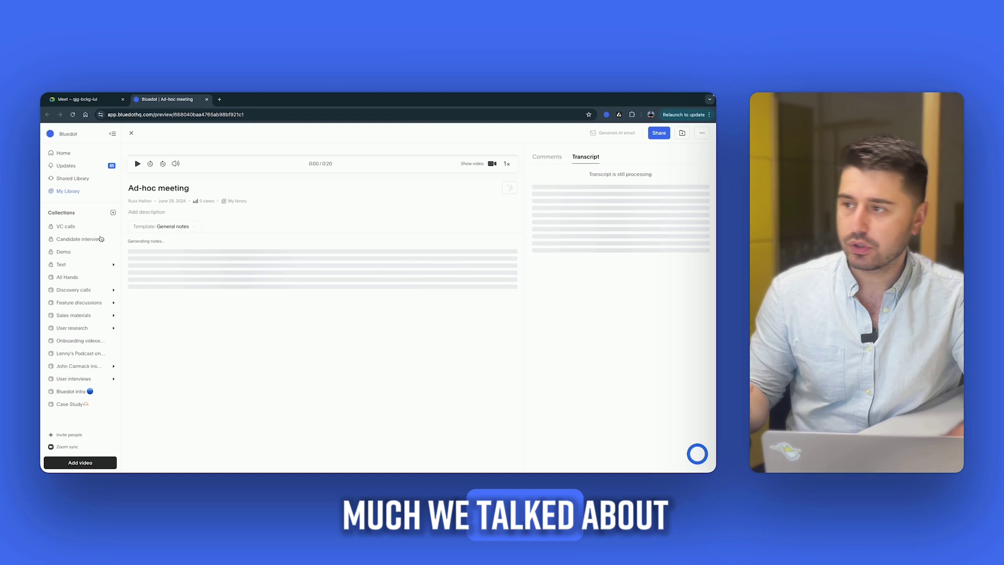
left_click(68, 276)
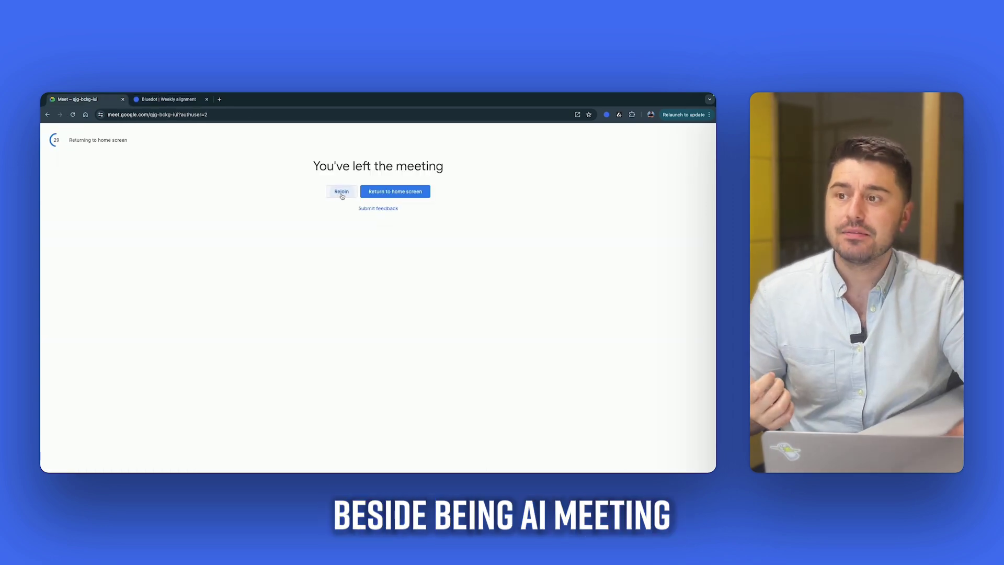
left_click(341, 193)
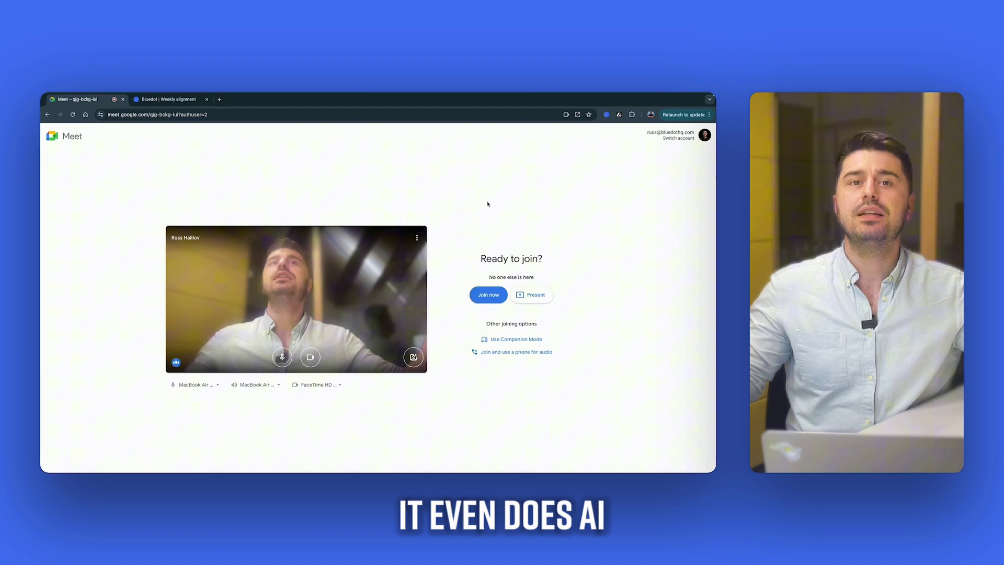
Turn the camera off with the Ctrl+E shortcut before joining.
key("ctrl+e")
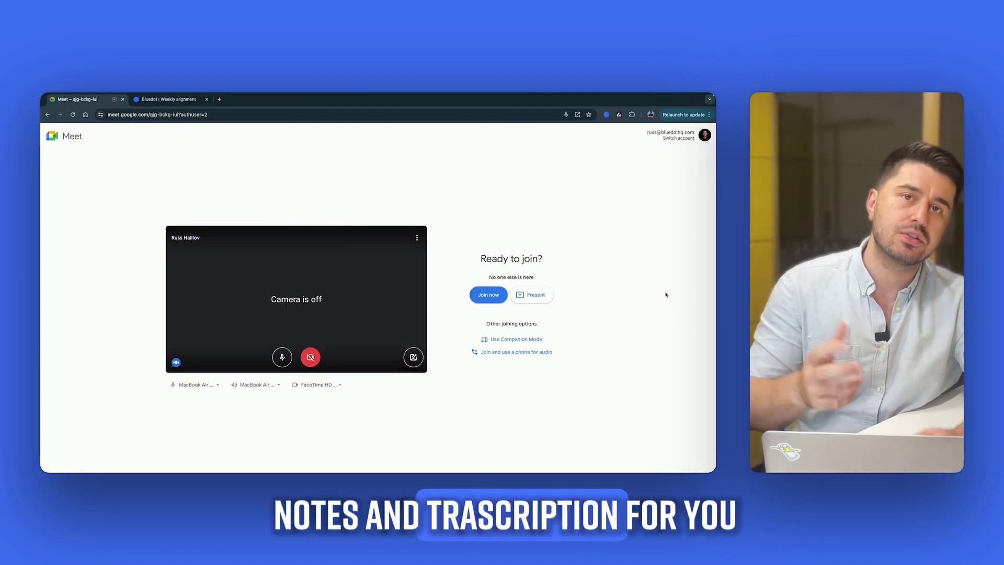